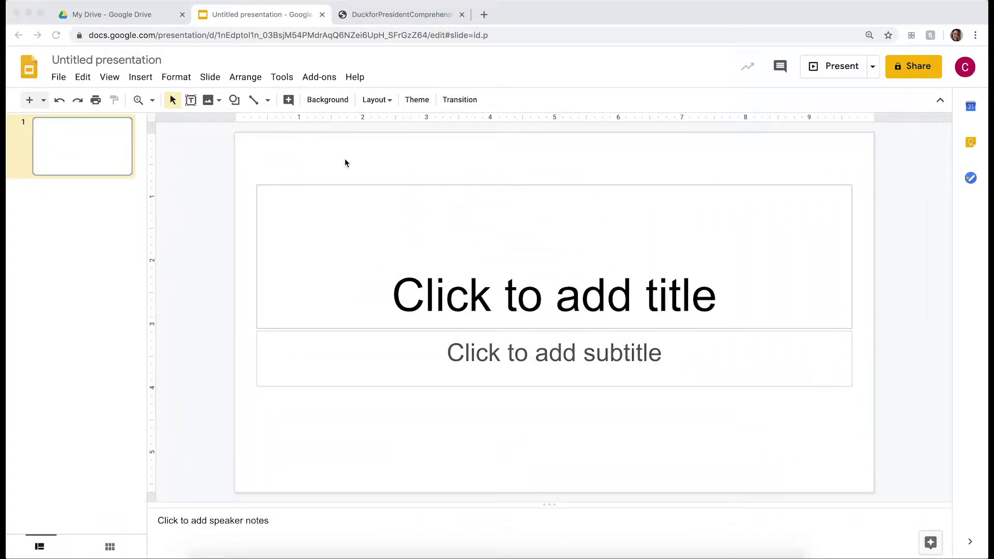
- Delete the title and subtitle placeholders from the slide
left_click(249, 159)
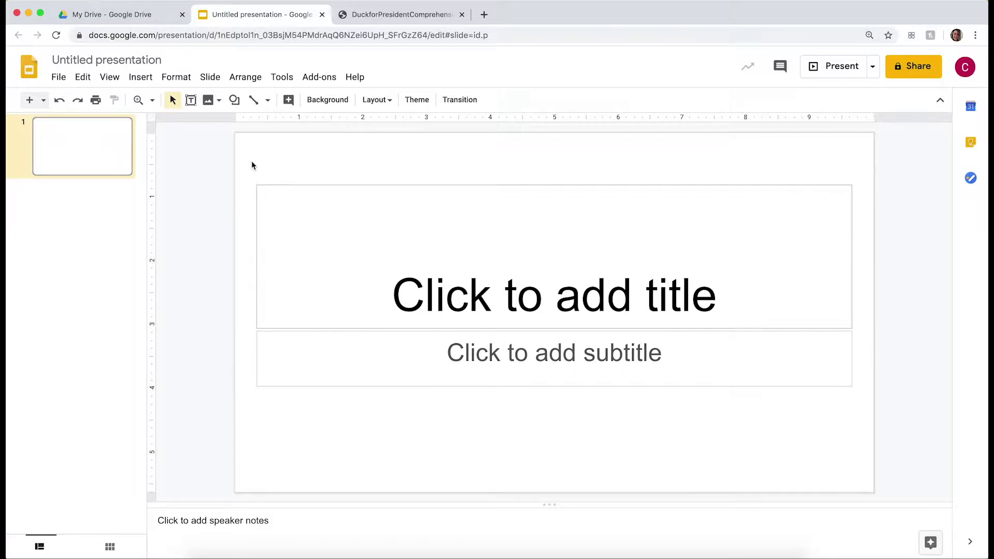
key("ctrl+a")
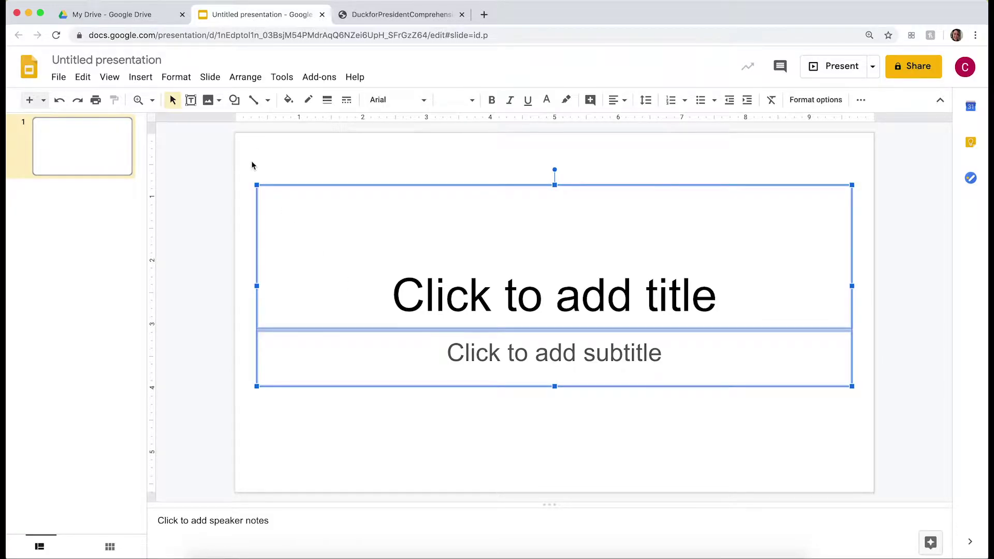
key("Delete")
- Set a custom page size of 8.5 × 11 inches in Page setup
left_click(61, 78)
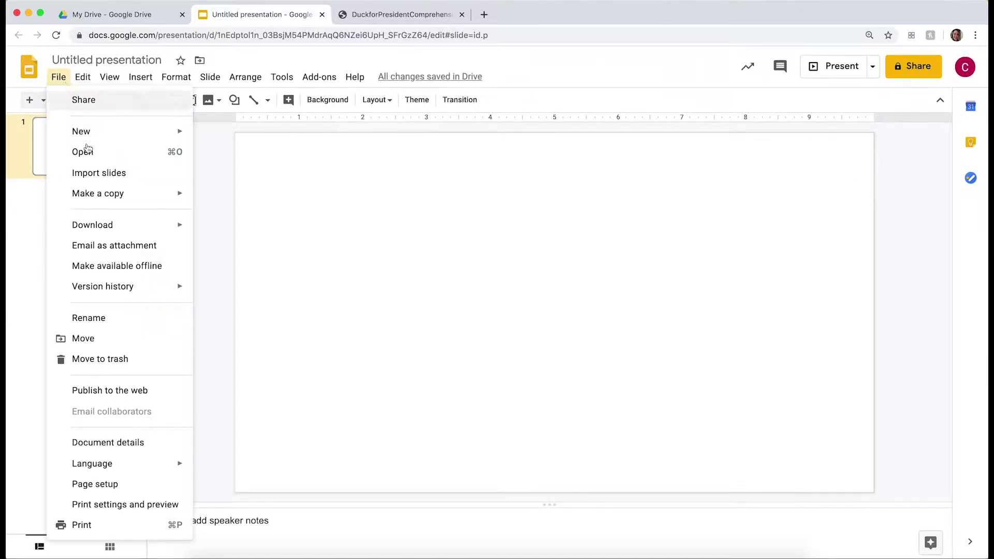
left_click(127, 485)
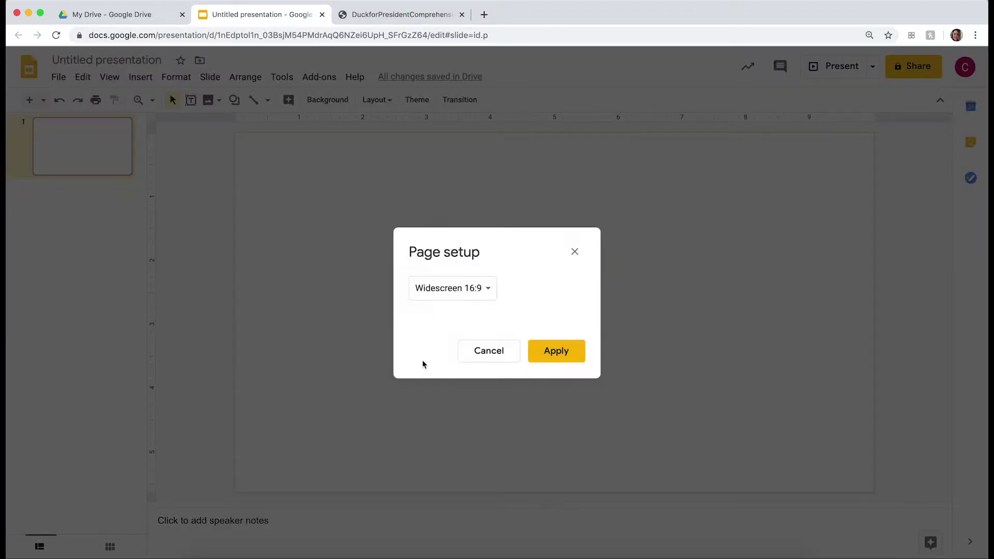
left_click(437, 292)
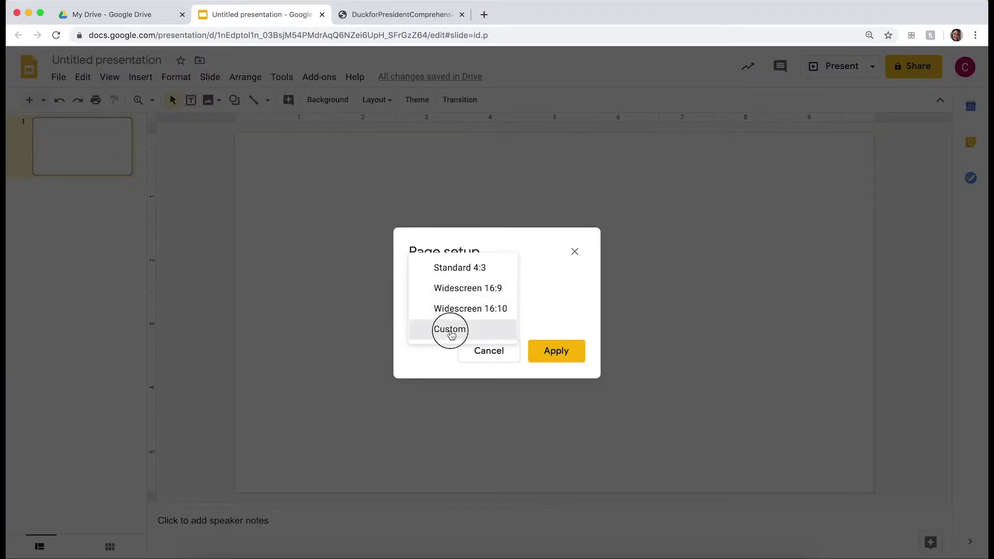
left_click(450, 330)
left_click(435, 323)
type("a")
key("super+a")
type("8.5")
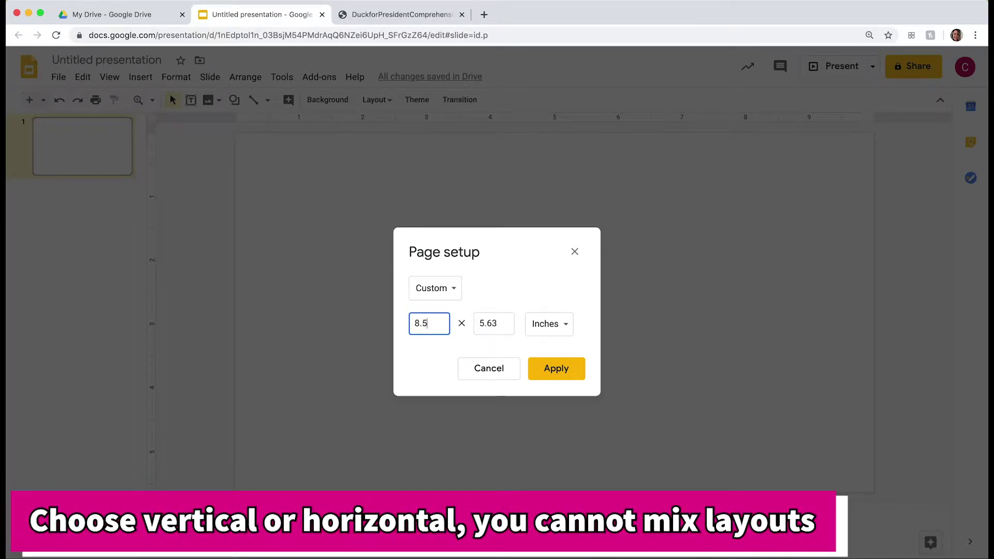
key("Tab")
type("1")
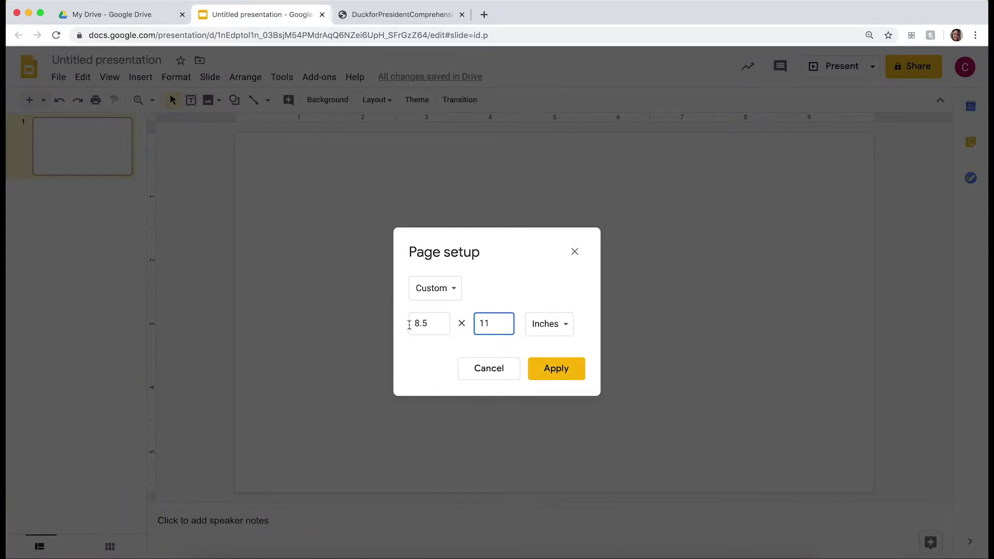
left_click(561, 373)
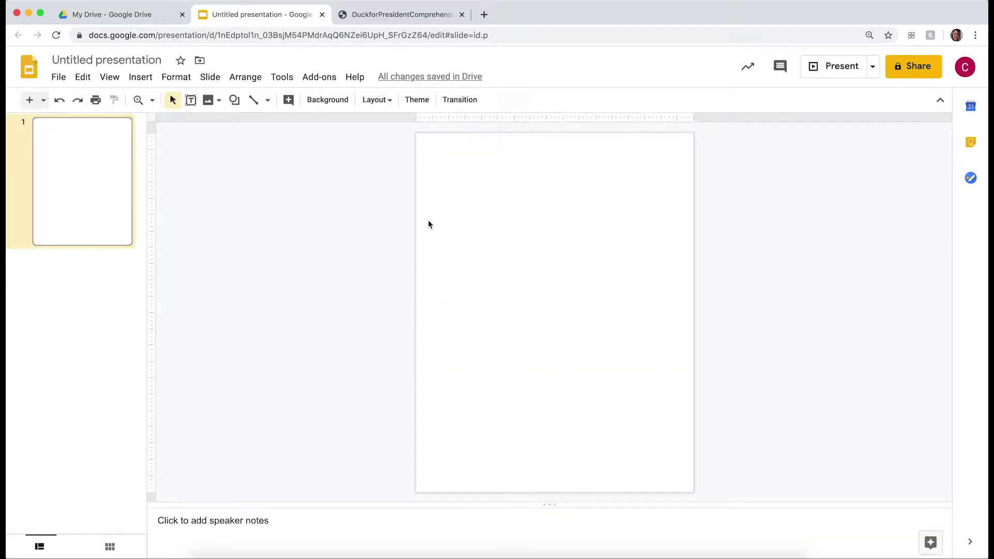
- Screenshot the Duck for President True or False page from the worksheet PDF with Cmd+Shift+4
left_click(379, 17)
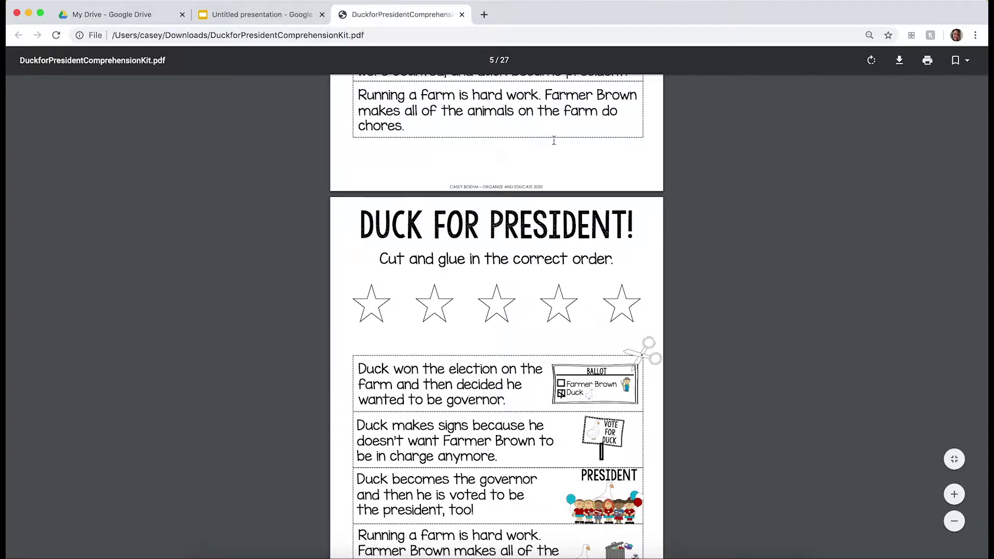
scroll(663, 286, "down", 5)
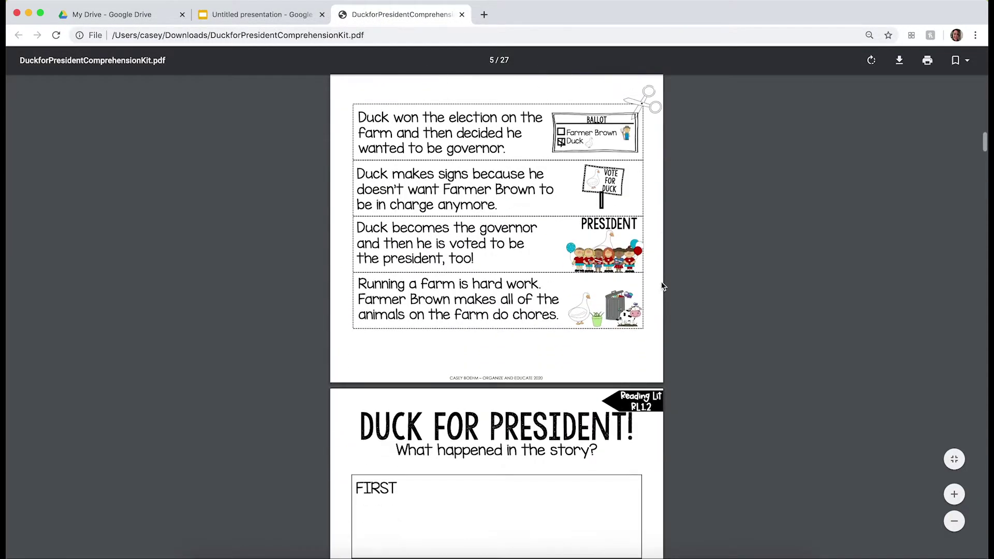
scroll(663, 287, "down", 7)
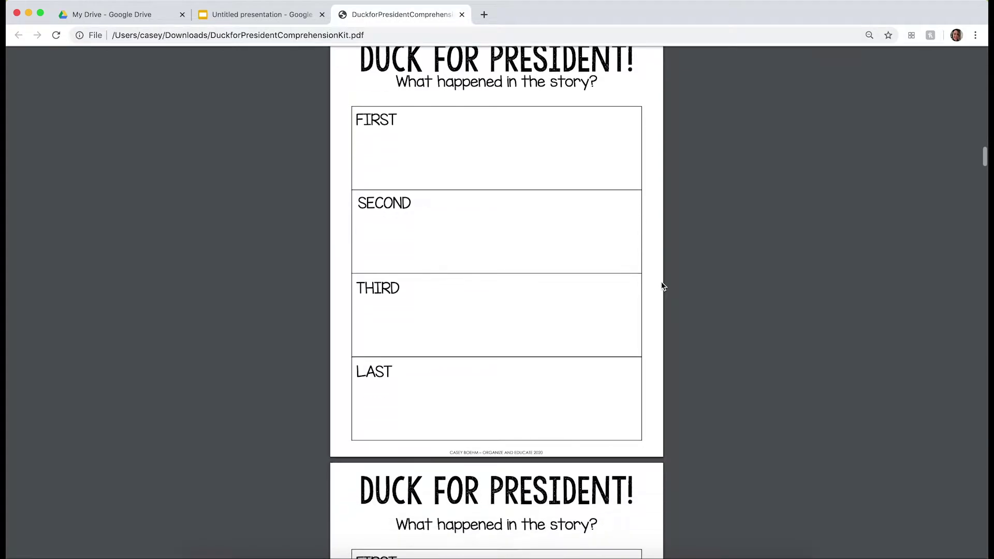
scroll(663, 287, "up", 1)
scroll(663, 287, "down", 3)
scroll(663, 286, "down", 20)
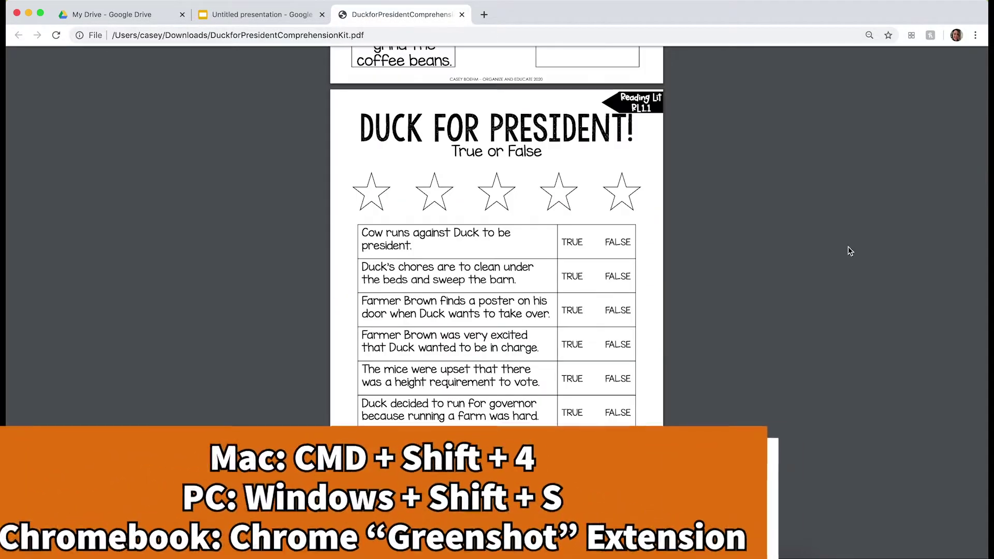
key("super+shift+4")
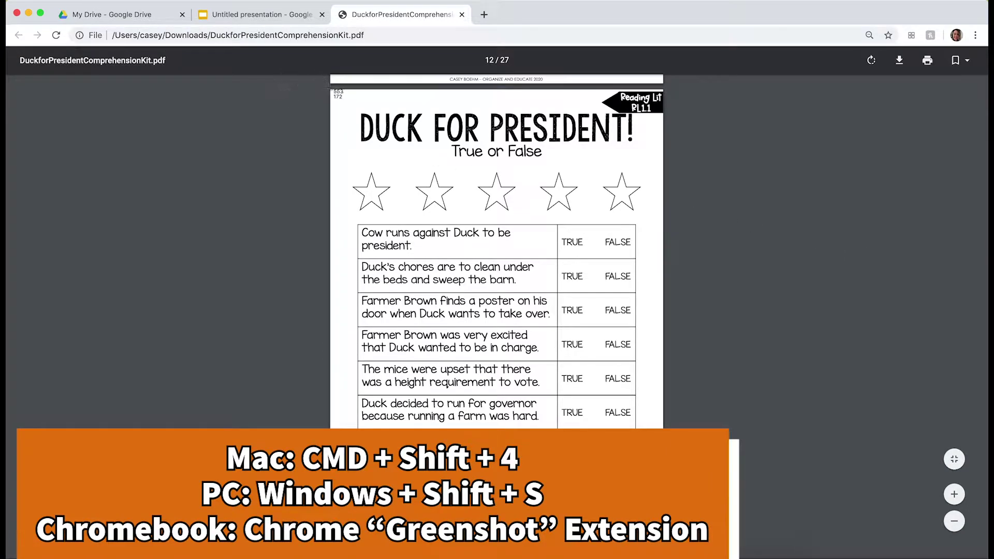
left_click_drag(330, 89, 666, 531)
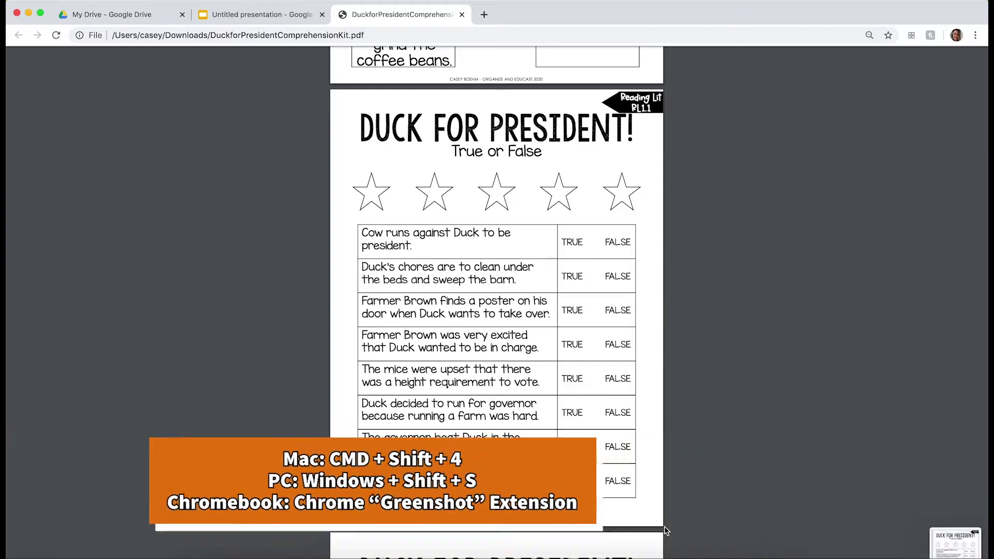
left_click(264, 17)
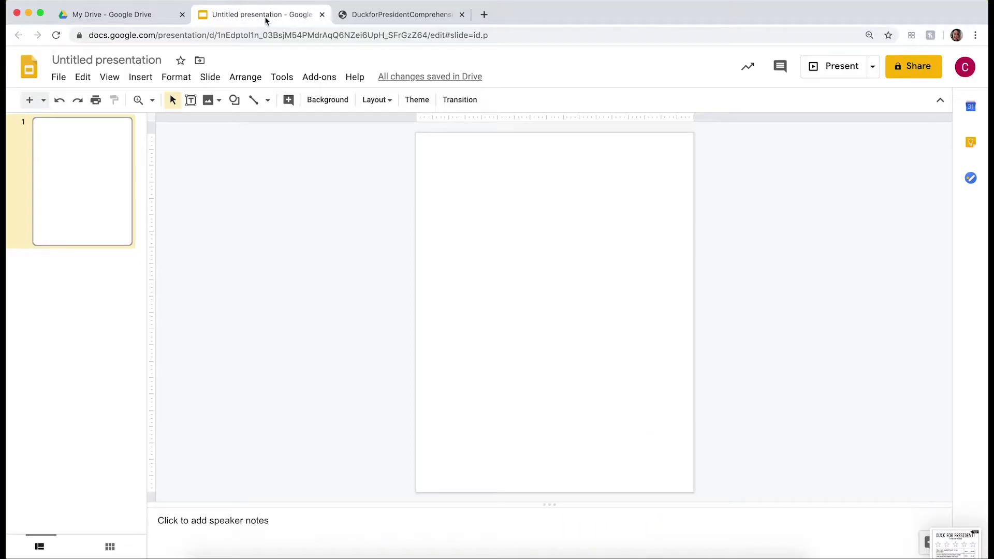
- Upload the True or False worksheet screenshot as the slide's background image
right_click(497, 189)
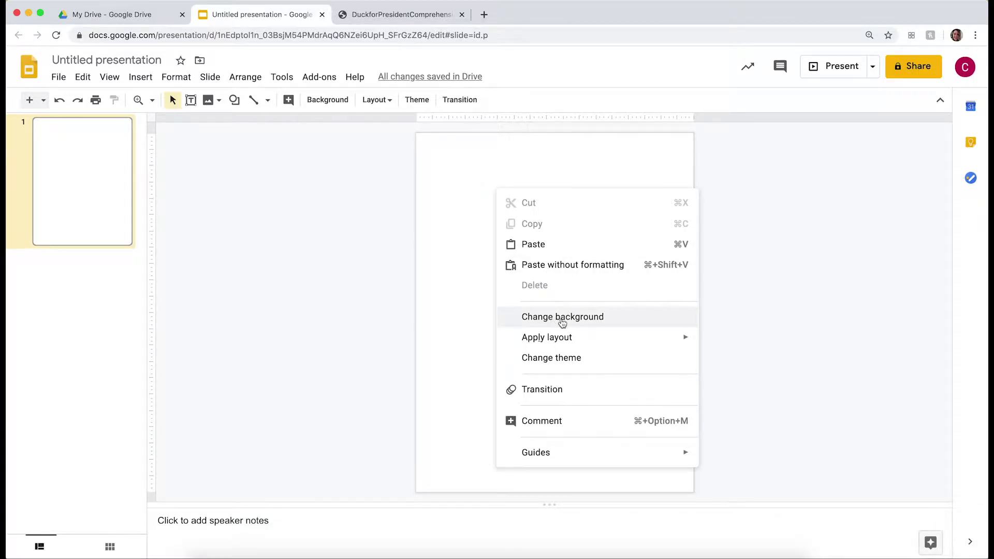
left_click(563, 323)
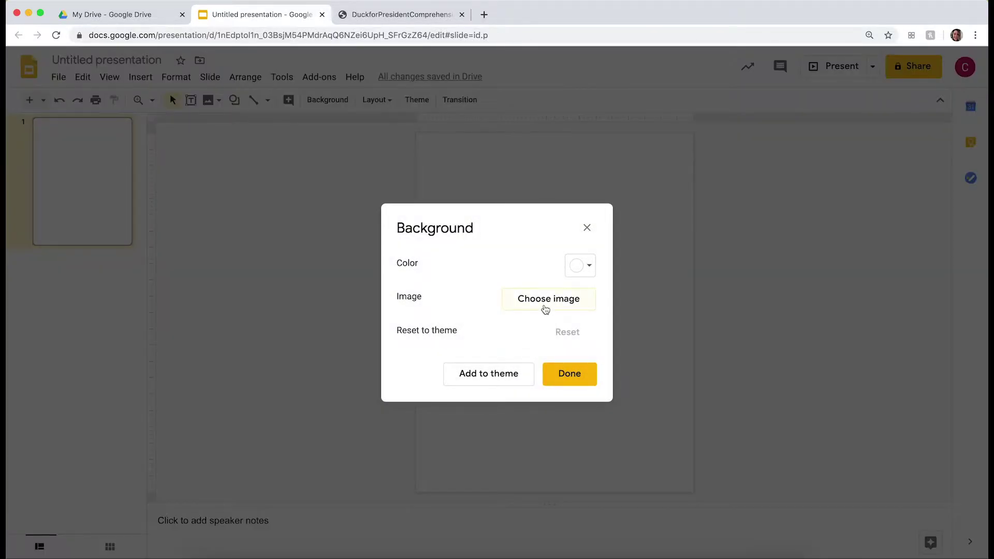
left_click(545, 310)
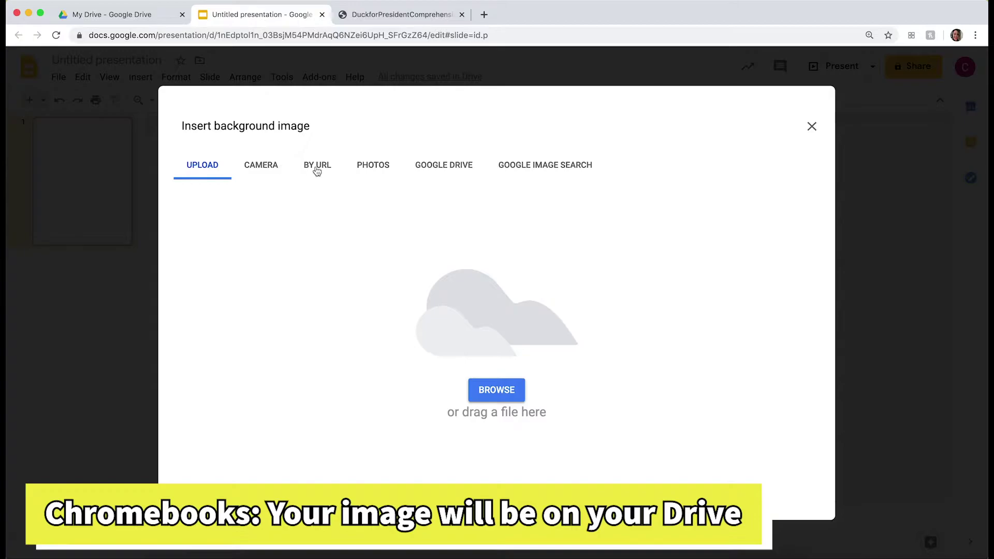
left_click(501, 388)
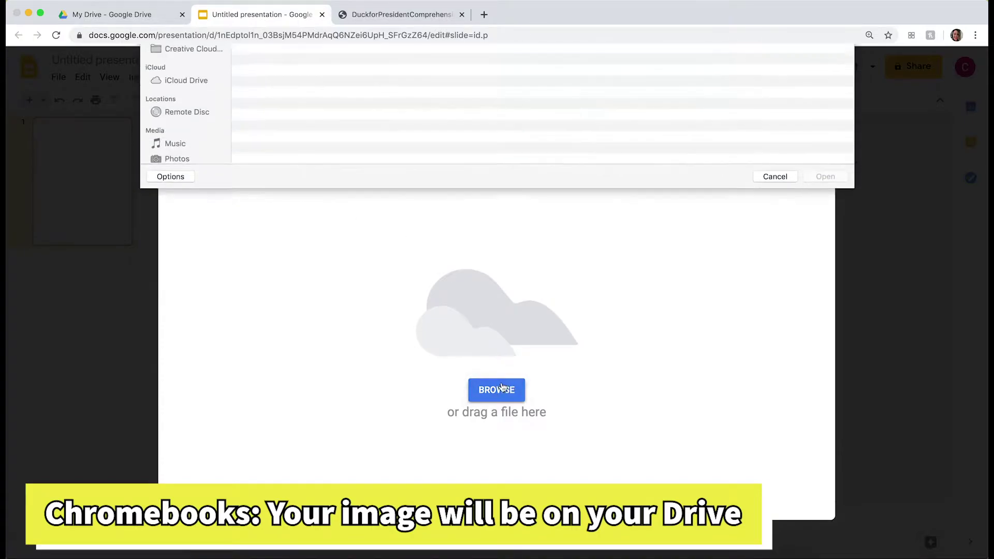
left_click(825, 291)
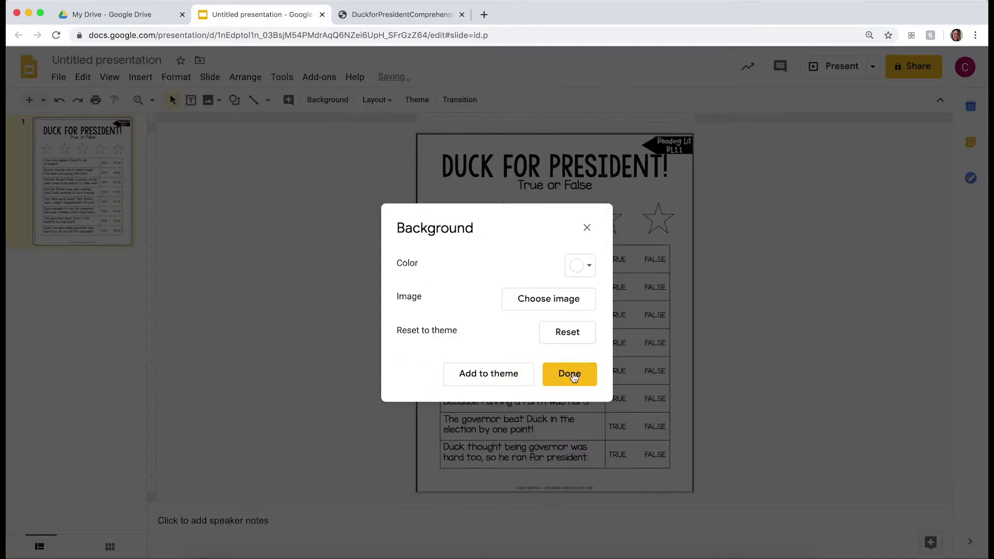
left_click(574, 375)
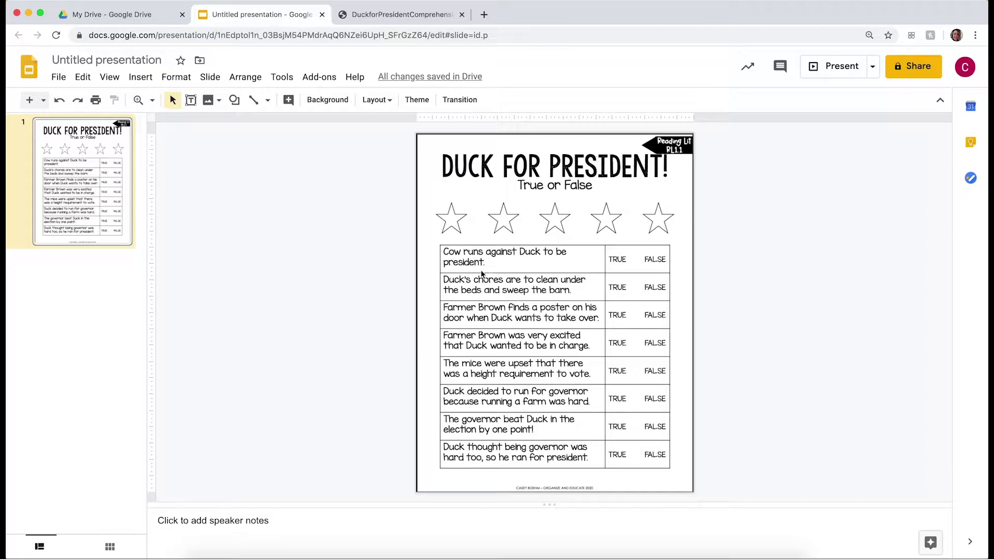
- Draw a small rectangle shape beside the slide
left_click(717, 242)
left_click(240, 105)
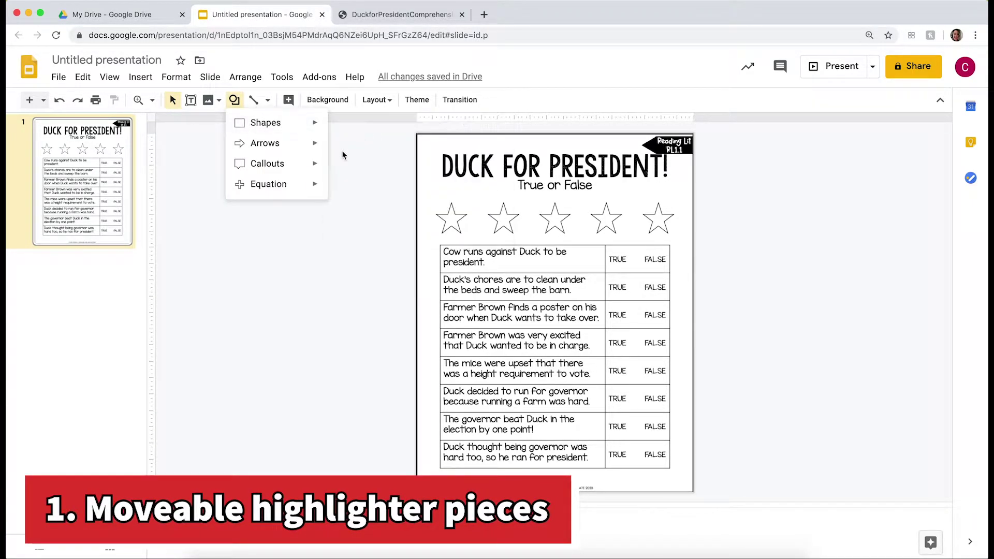
mouse_move(310, 125)
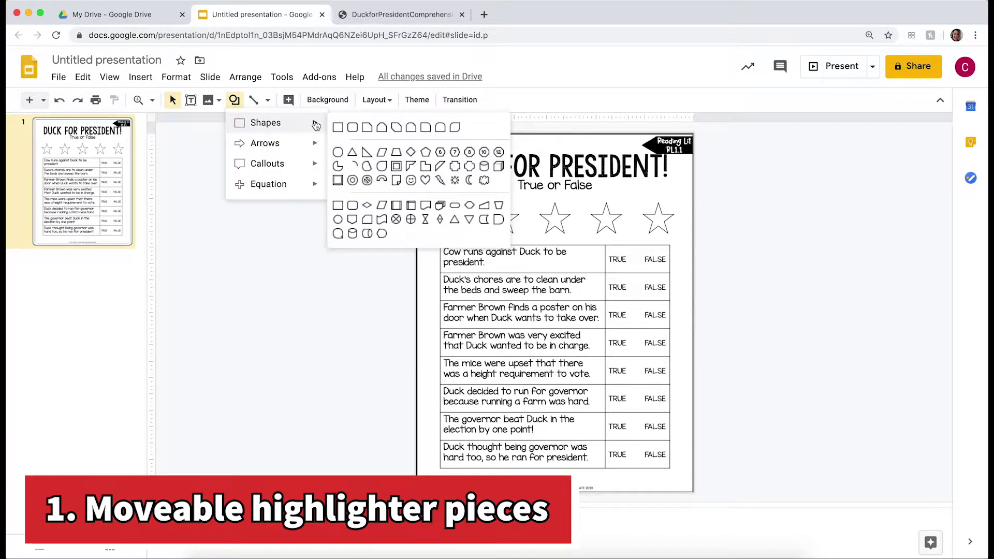
left_click(355, 127)
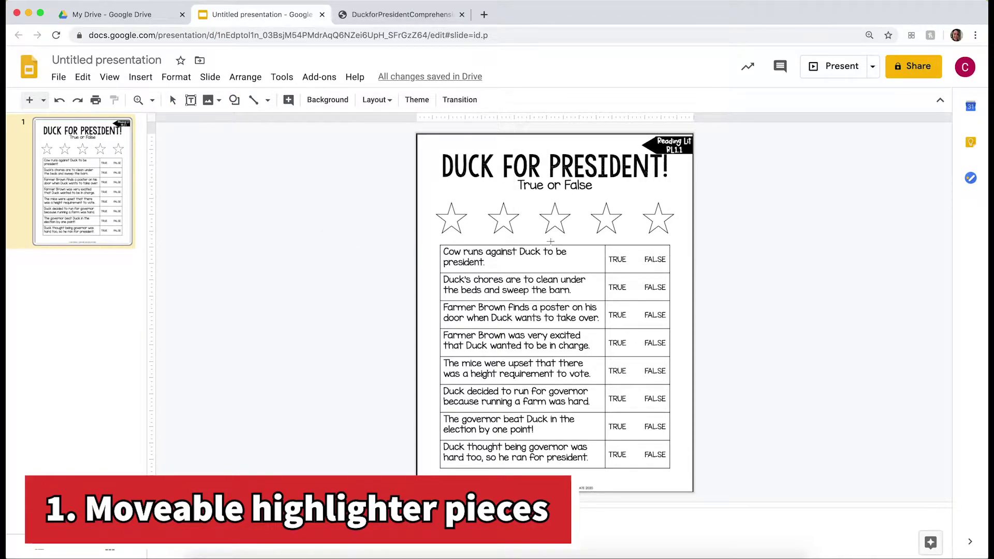
left_click_drag(369, 247, 394, 264)
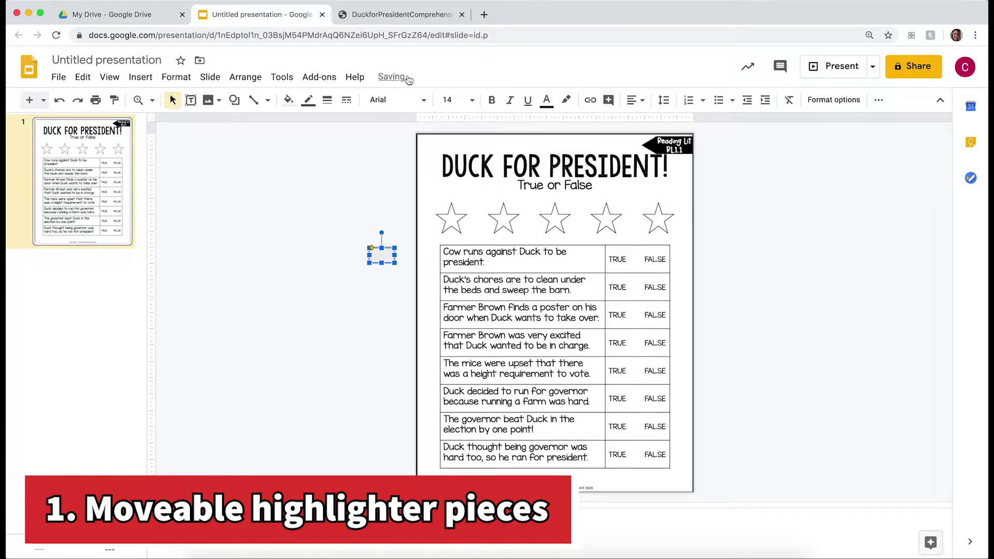
- Give the rectangle a custom light, partly transparent yellow fill
left_click(286, 101)
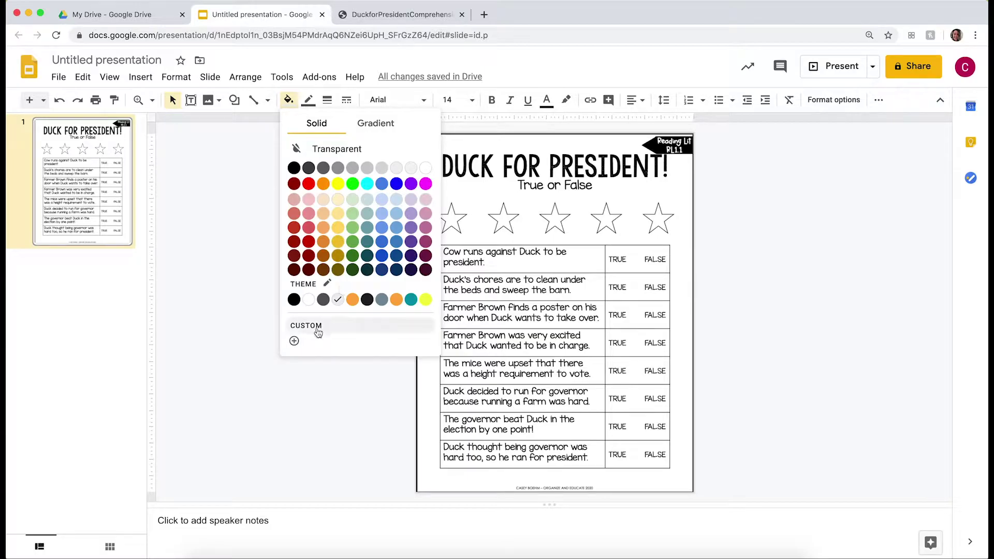
left_click(294, 341)
left_click_drag(440, 346, 455, 346)
left_click(509, 229)
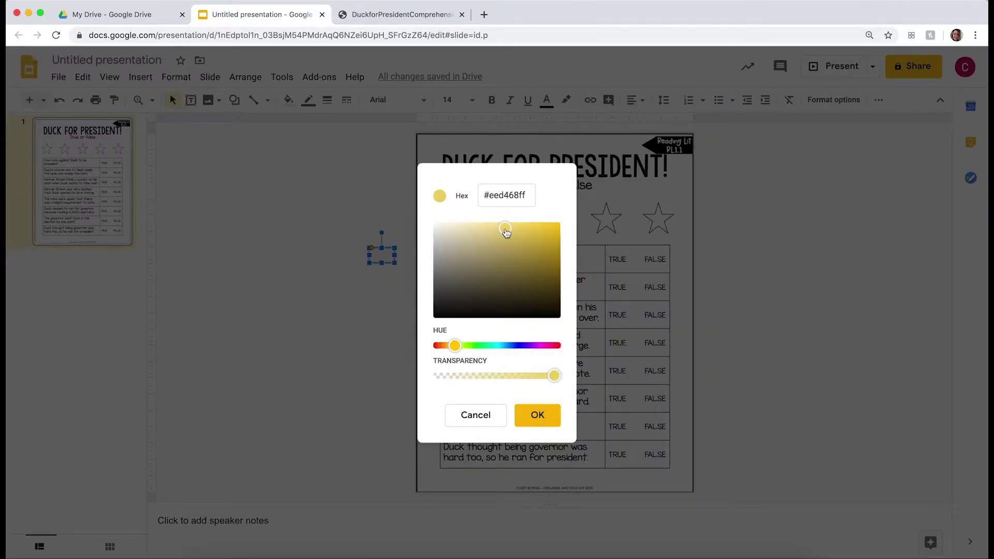
left_click_drag(509, 232, 499, 227)
left_click_drag(554, 376, 524, 380)
left_click(536, 417)
- Position the yellow rectangle over the TRUE in the first statement's row
left_click_drag(387, 251, 400, 319)
left_click(715, 269)
left_click(624, 262)
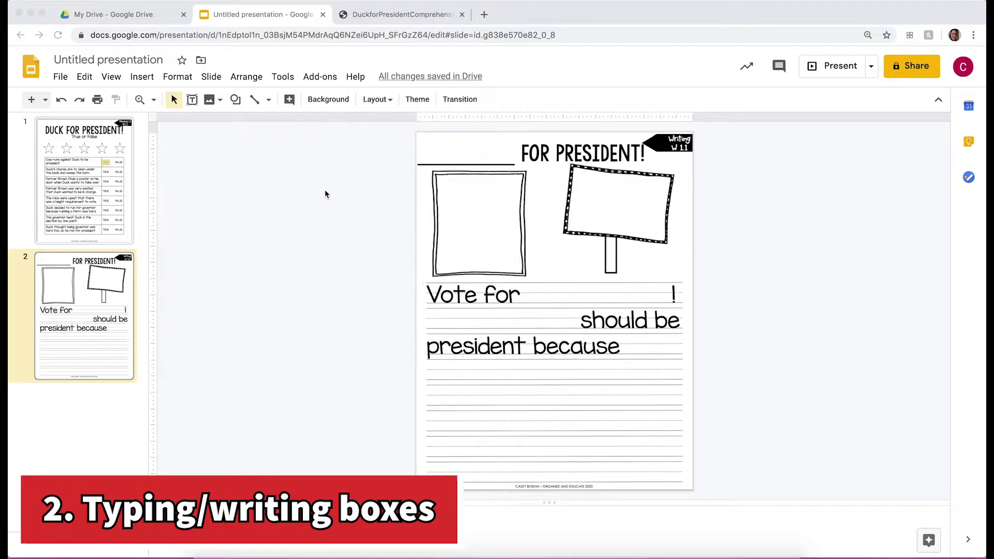
- Add a text box reading 'Type here' on the blank after Vote for
left_click(143, 78)
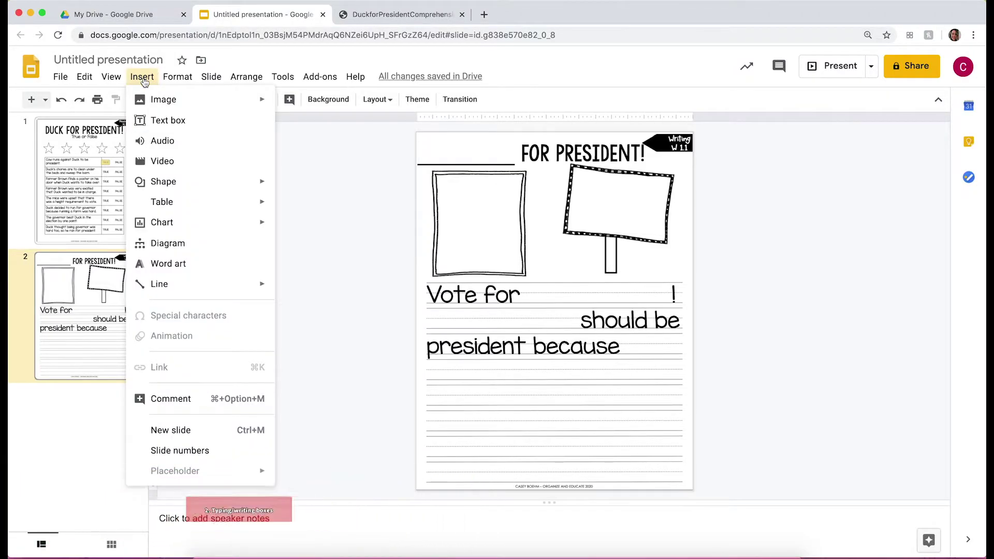
left_click(153, 122)
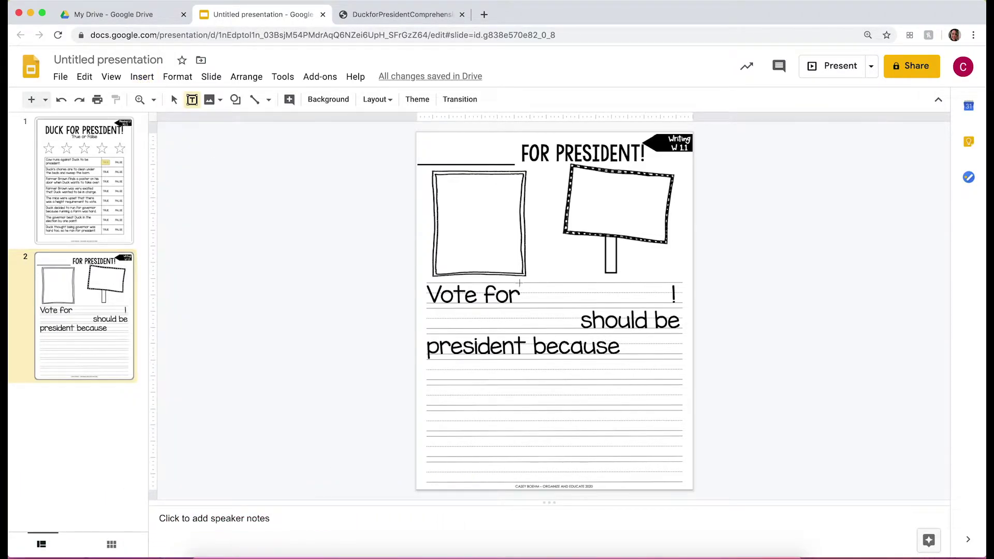
left_click_drag(527, 283, 664, 301)
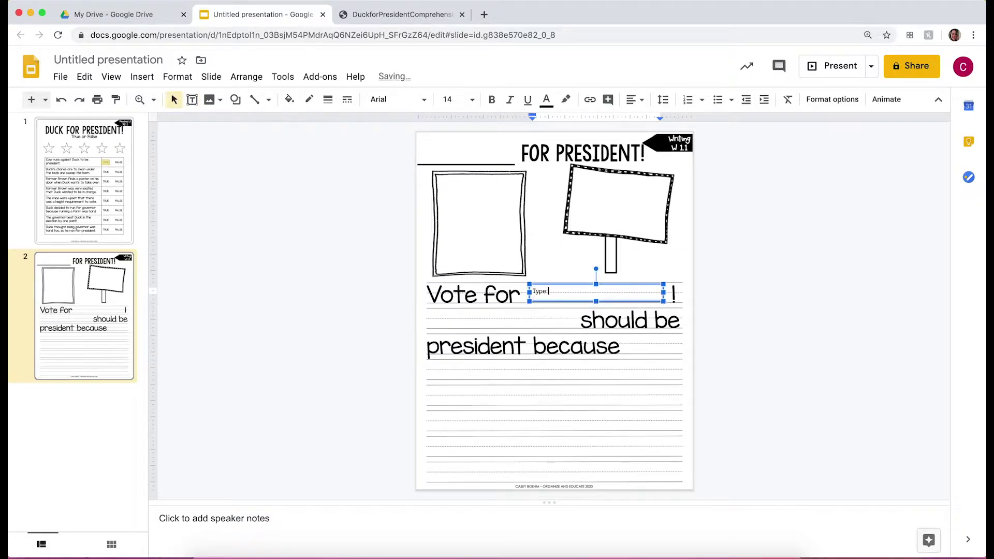
type("Type here")
- Set the 'Type here' text to Century Gothic, size 30
key("super+a")
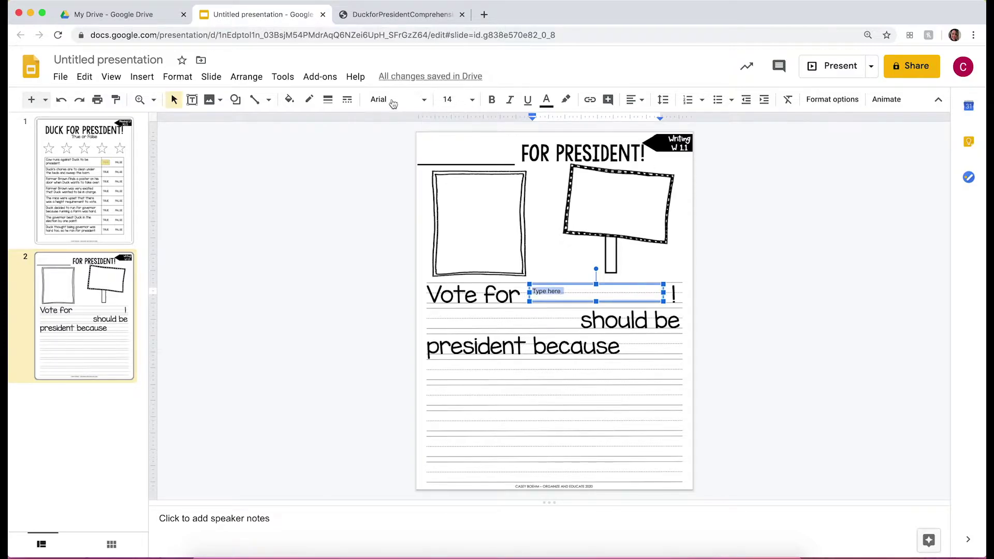
left_click(473, 100)
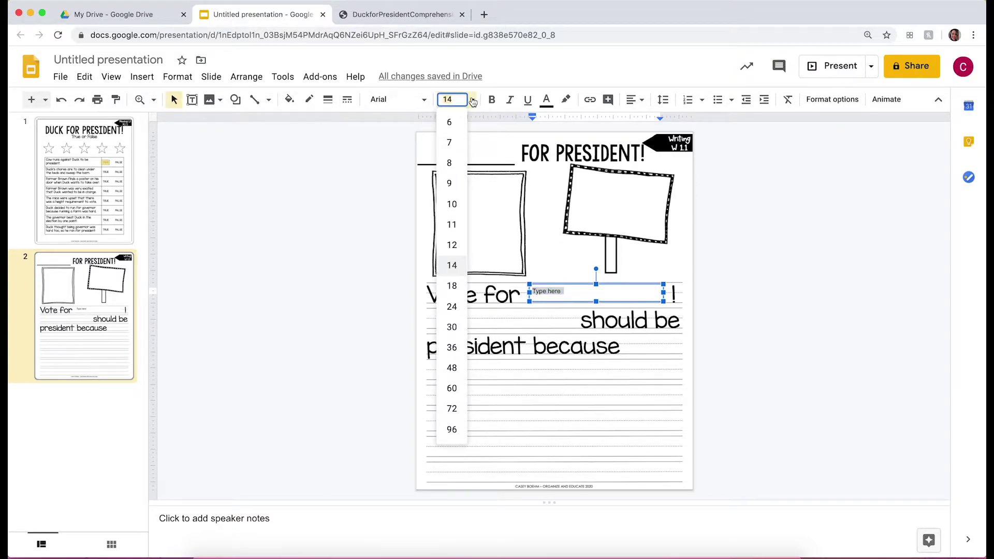
left_click(454, 308)
left_click(424, 99)
left_click(453, 100)
left_click(453, 99)
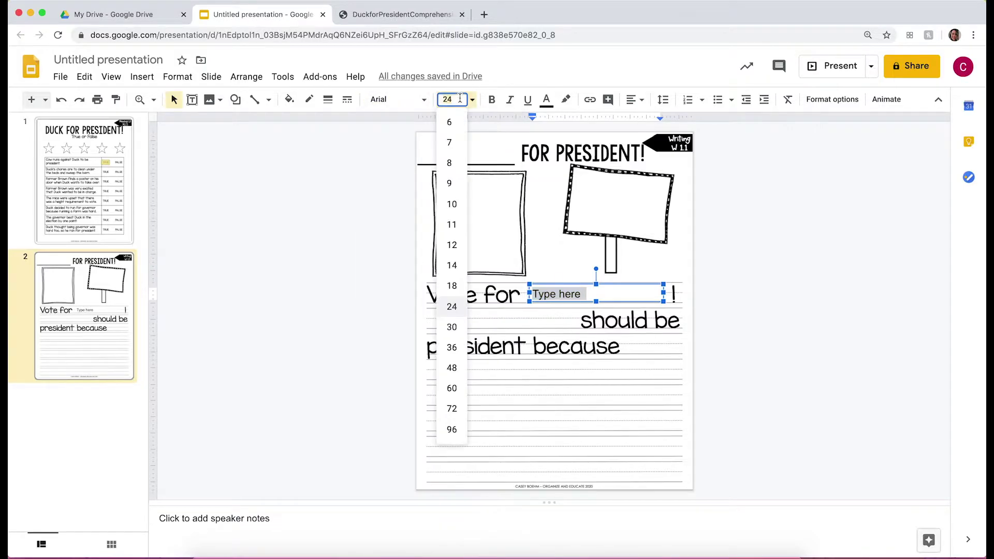
left_click(452, 328)
left_click(400, 98)
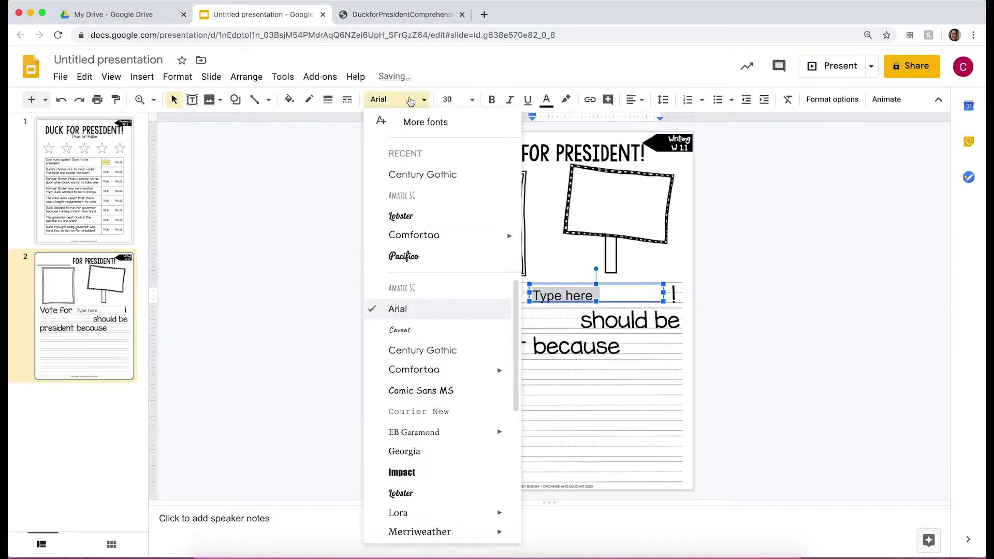
left_click(405, 176)
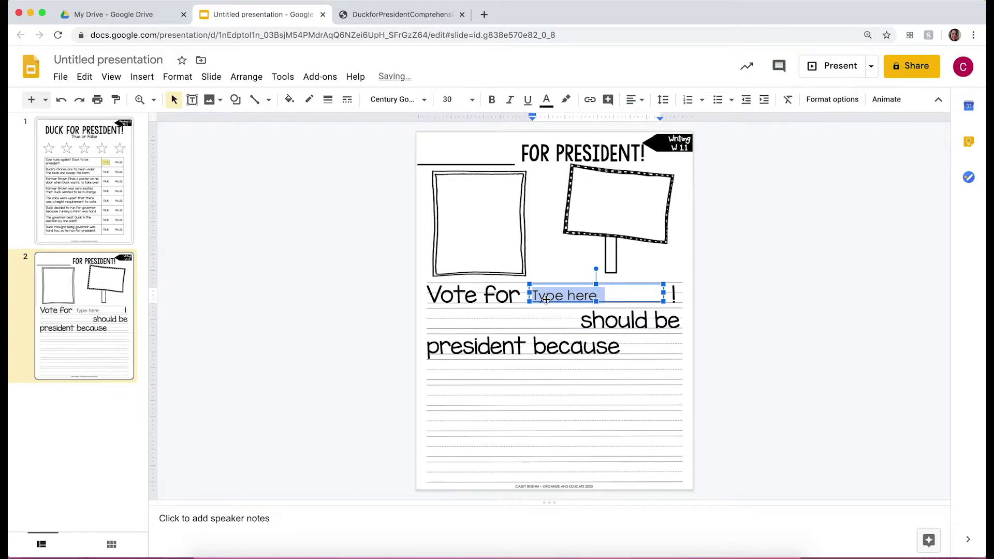
- Centre-align the 'Type here' text within its box
left_click(635, 100)
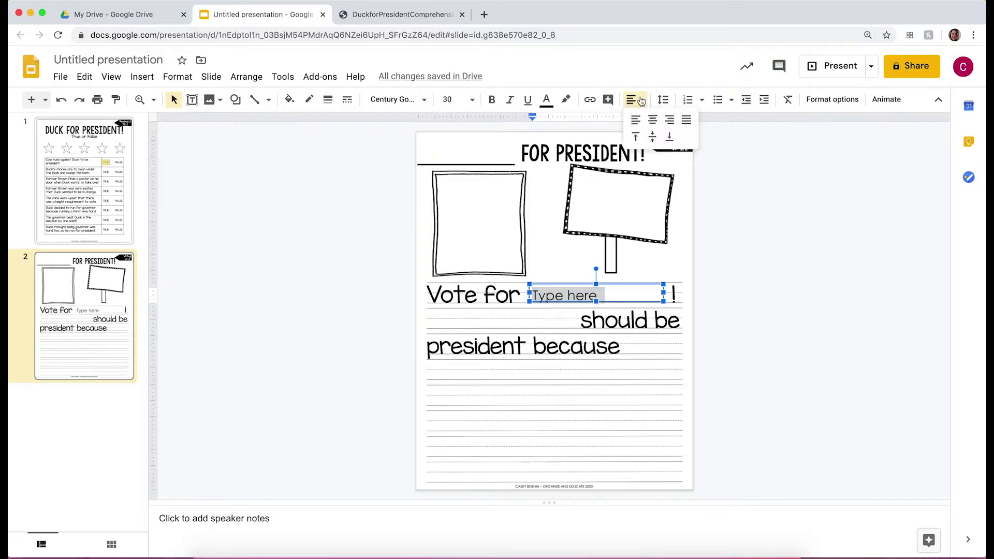
left_click(653, 120)
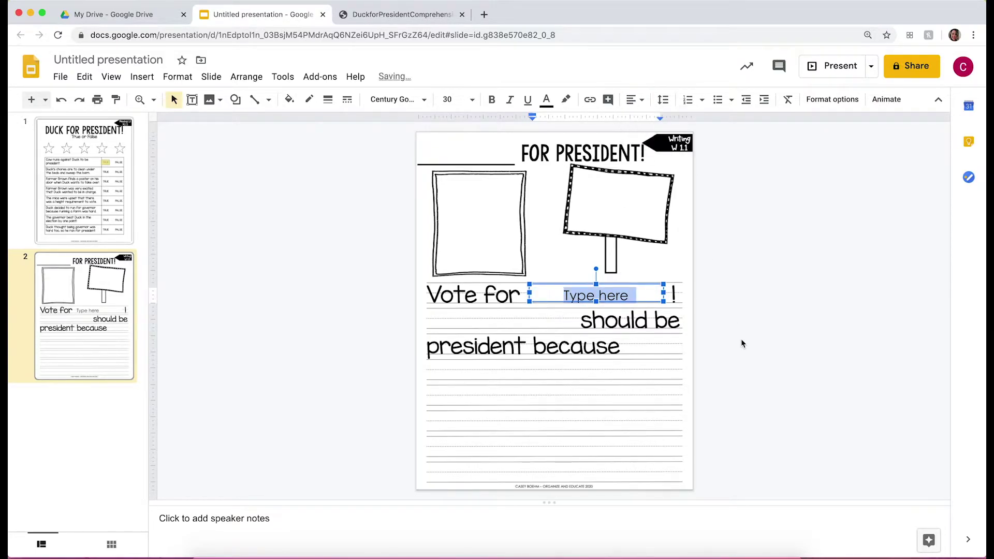
left_click(707, 294)
left_click(642, 297)
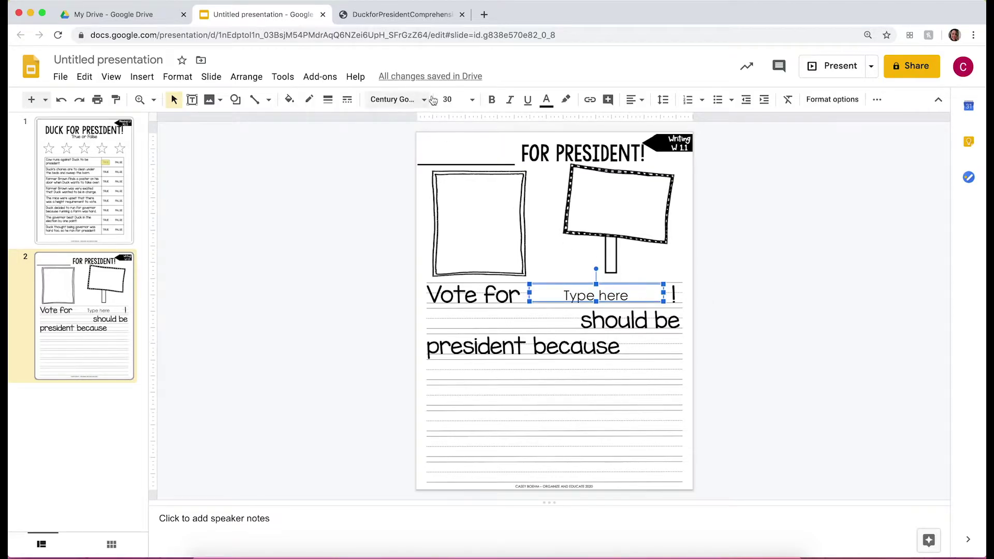
left_click(289, 100)
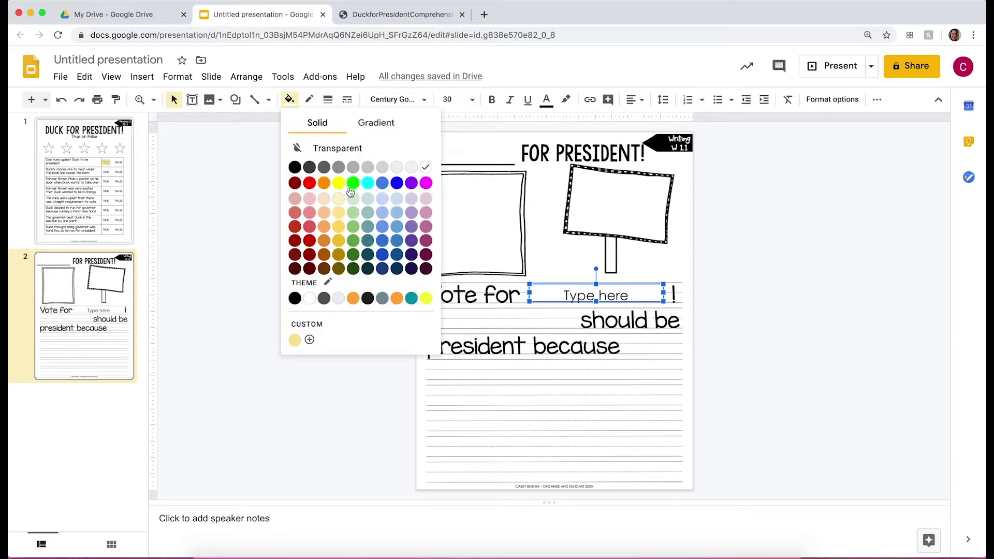
- Fill the Type here box light yellow and place an enlarged copy below 'president because'
left_click(339, 212)
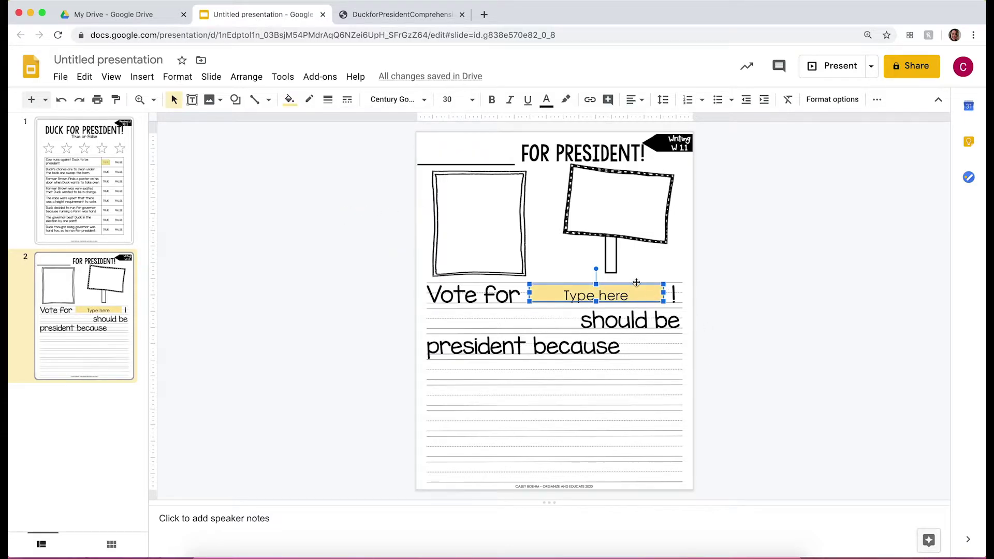
left_click_drag(636, 282, 536, 312)
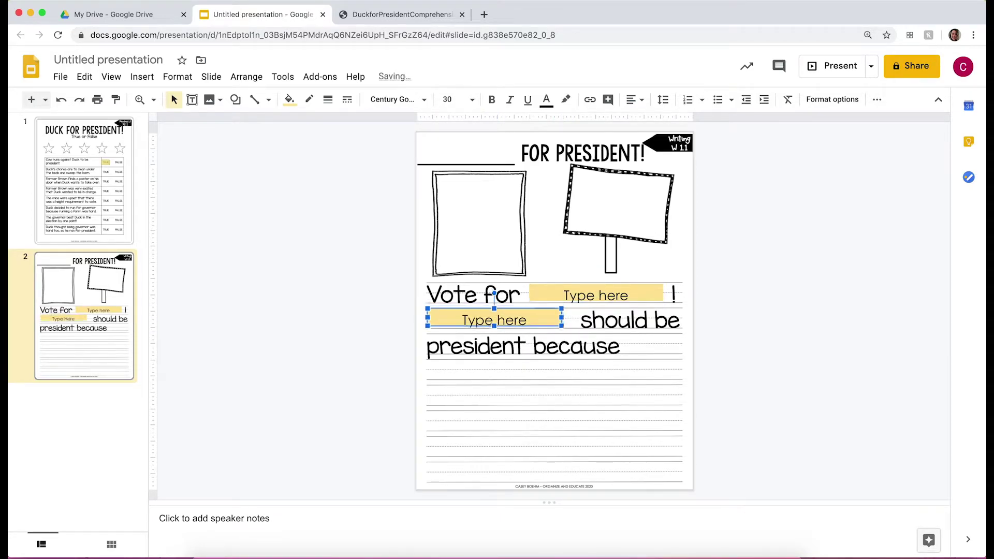
key("Right")
key("Down")
left_click_drag(557, 317, 684, 485)
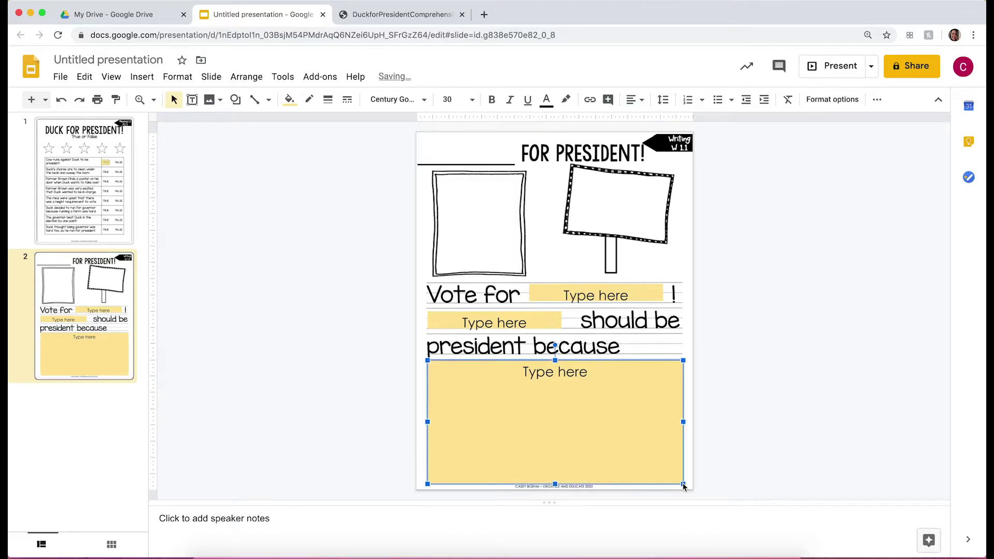
left_click(806, 438)
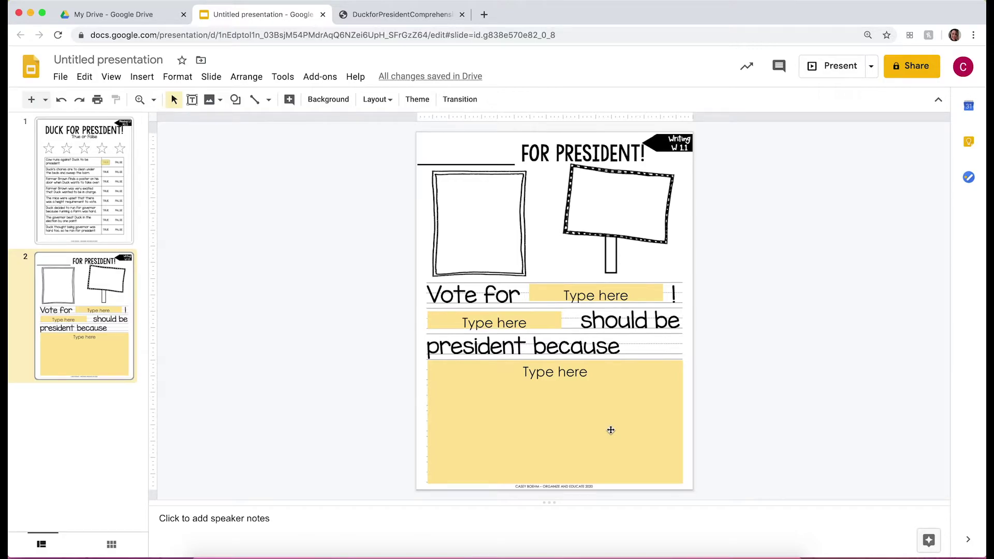
- Left-align the 'Type here' text in the large answer box
left_click(588, 388)
left_click(585, 372)
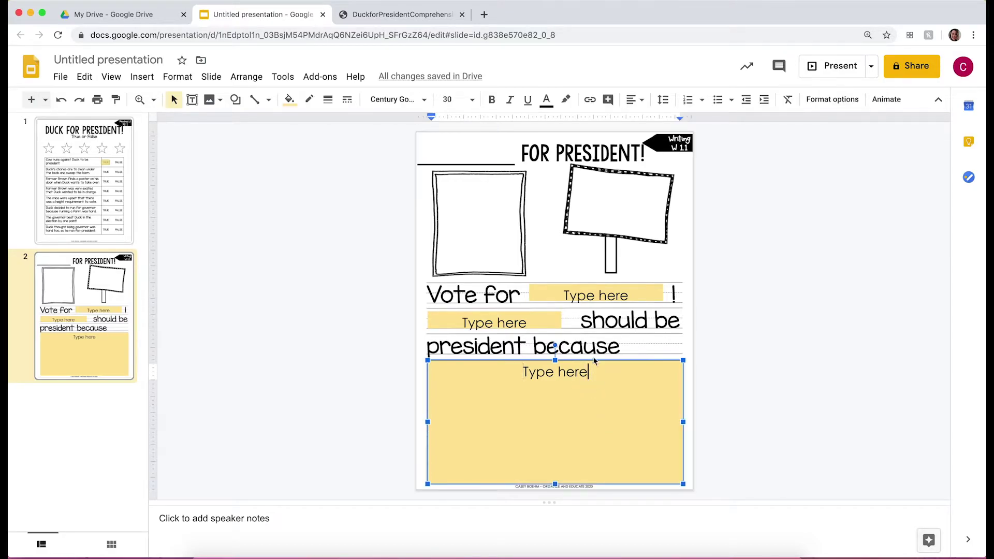
left_click(636, 100)
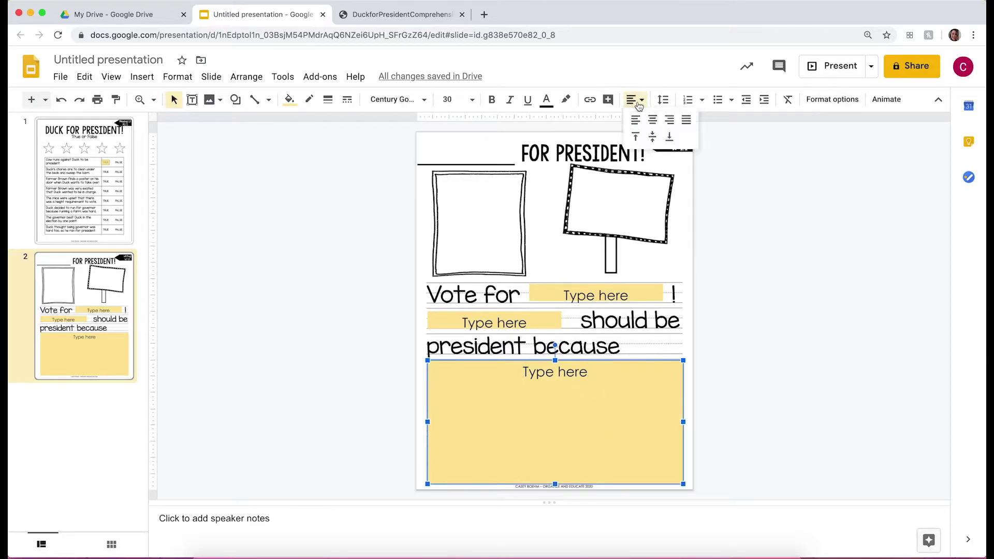
left_click(635, 120)
left_click(803, 437)
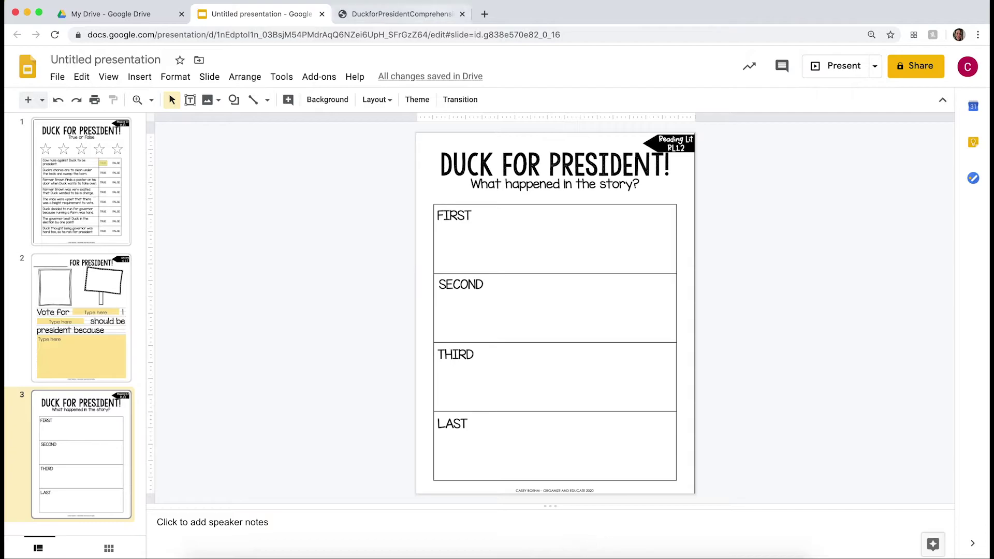
- Switch to the DuckforPresident PDF showing the cut-and-glue story pieces page
left_click(420, 16)
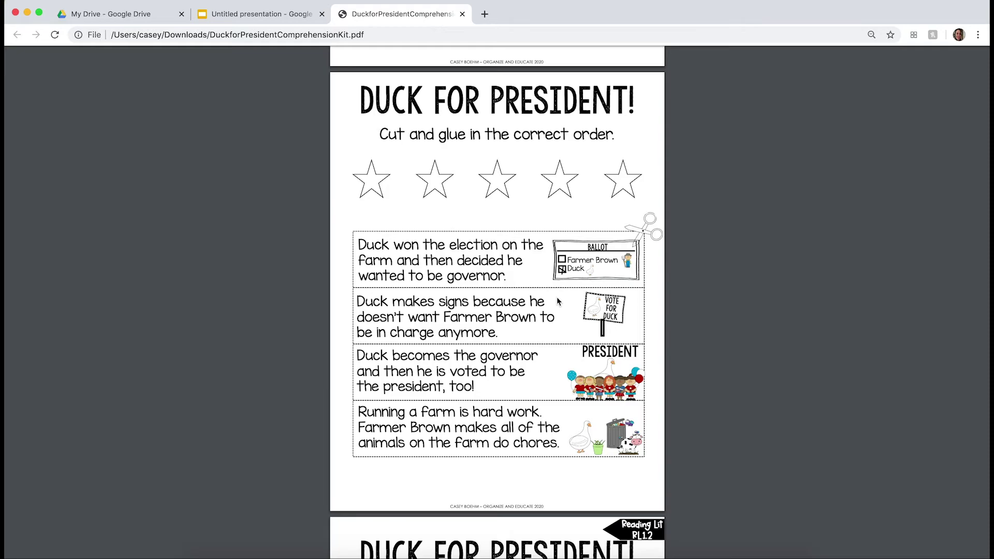
- Screenshot a story card from the cut-and-glue page with Cmd+Shift+4
key("super+shift+4")
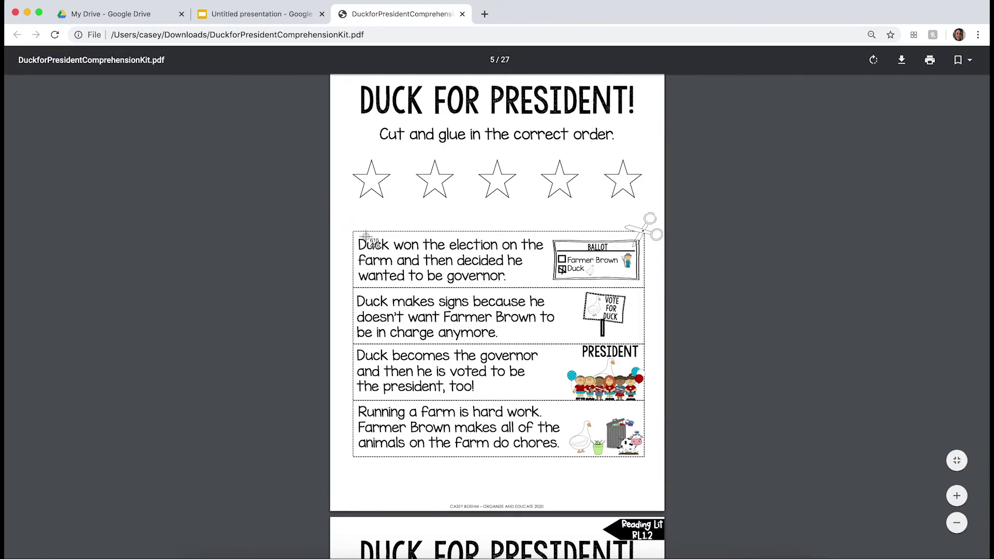
left_click_drag(353, 232, 646, 293)
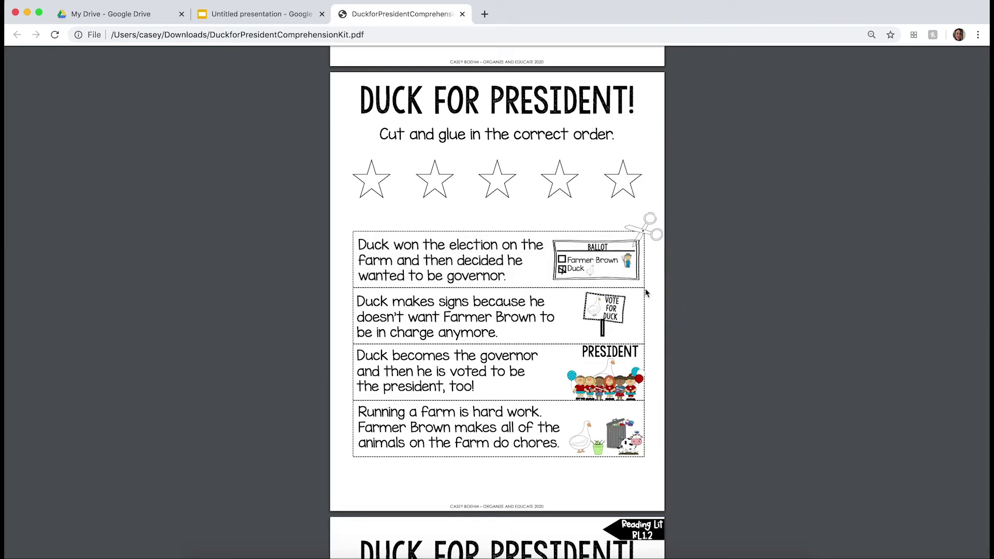
key("ctrl+shift+Tab")
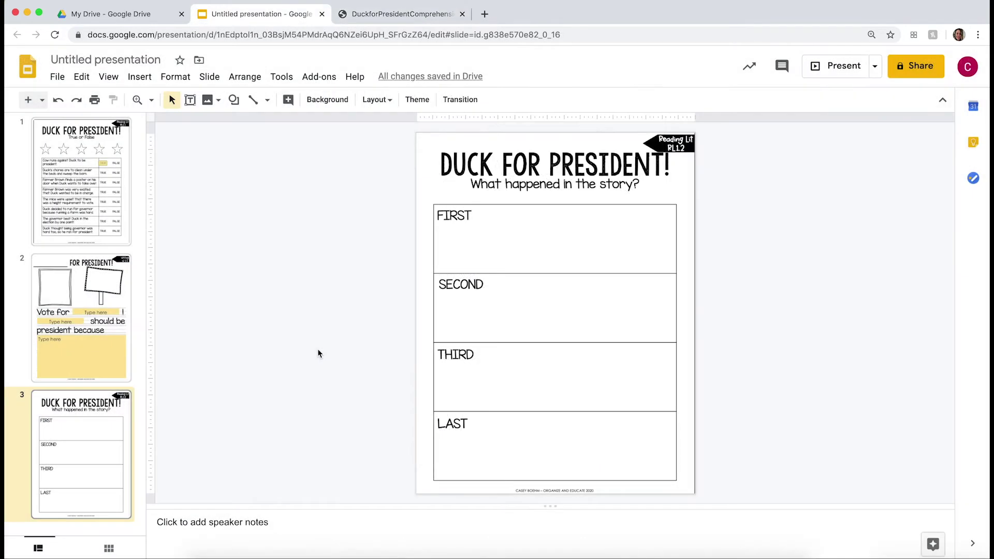
- Upload the four story-card screenshots and place them, resized, left of the slide
left_click(139, 76)
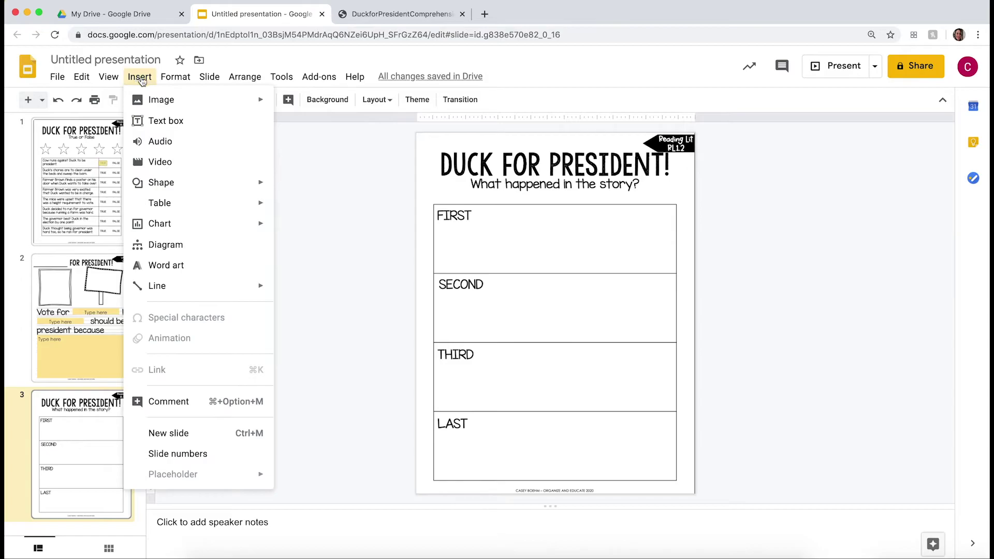
mouse_move(163, 101)
left_click(311, 101)
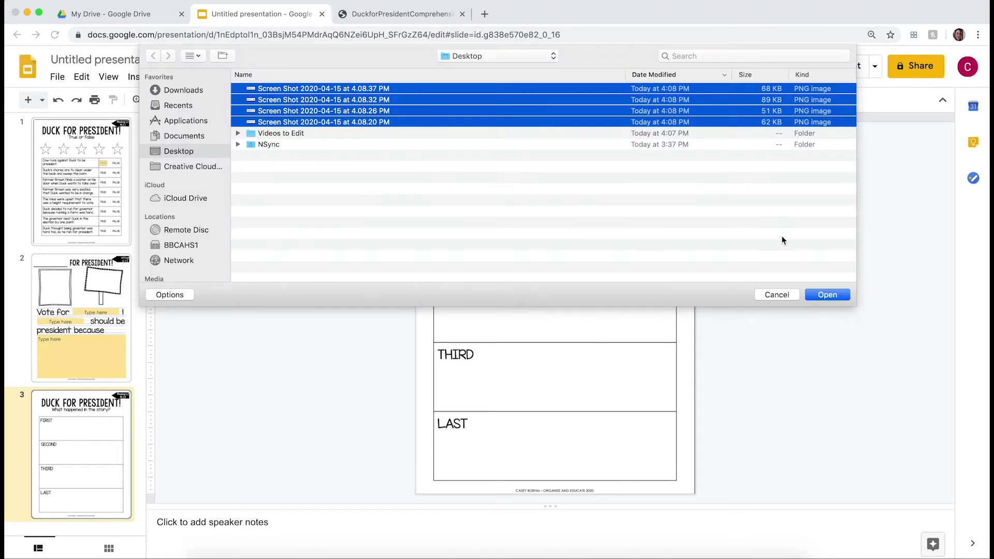
left_click(827, 295)
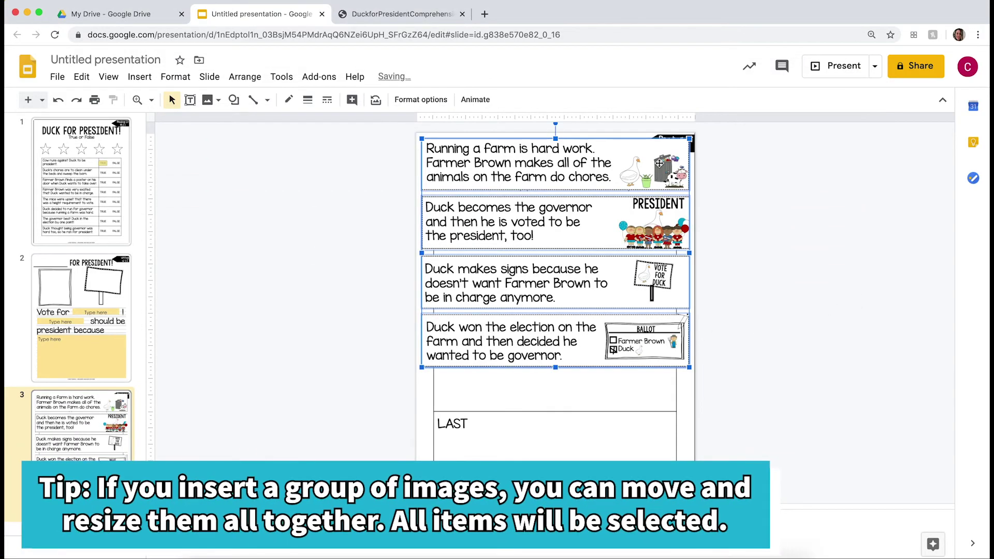
left_click_drag(658, 169, 774, 254)
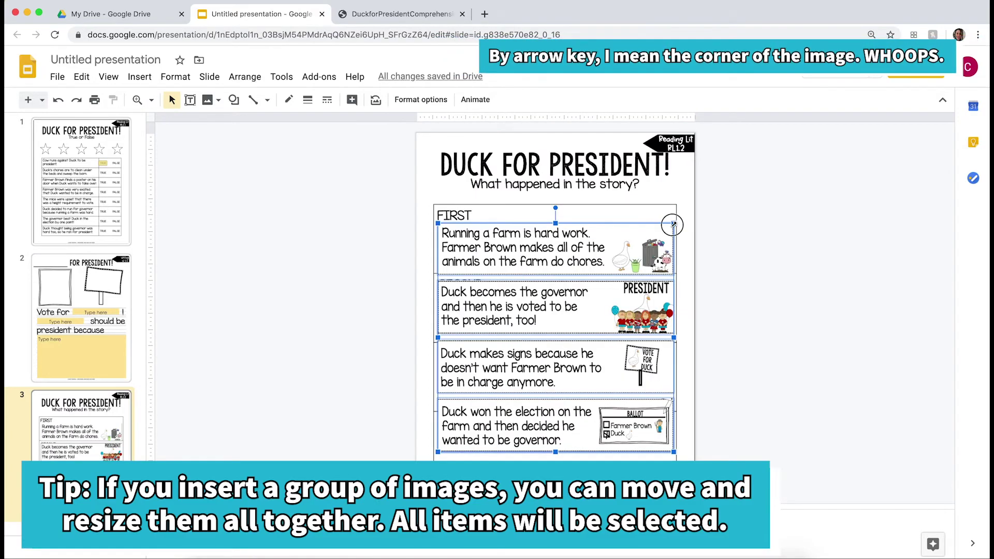
left_click_drag(673, 224, 659, 236)
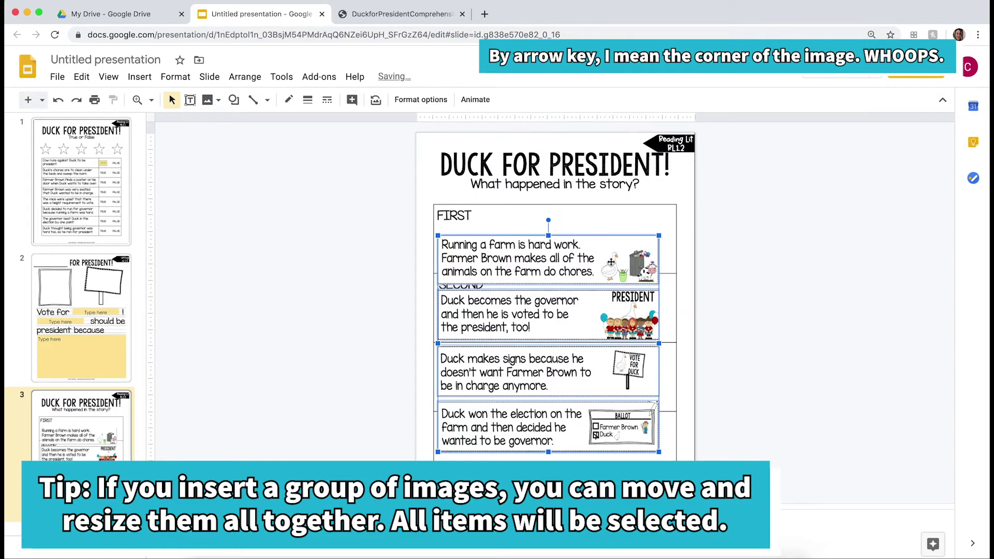
left_click_drag(610, 263, 359, 250)
- Give the story cards 3px purple borders
left_click(306, 100)
left_click(325, 163)
left_click(288, 101)
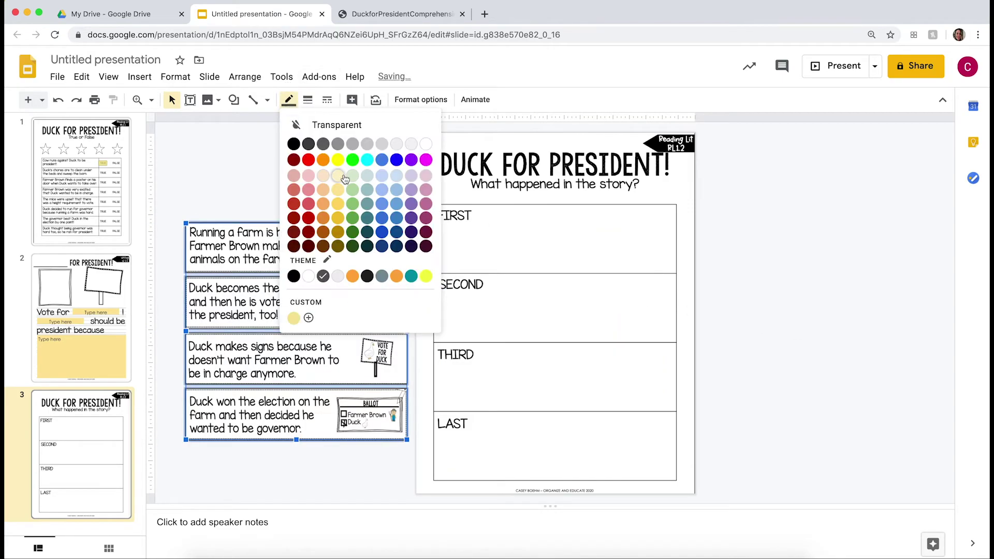
left_click(414, 162)
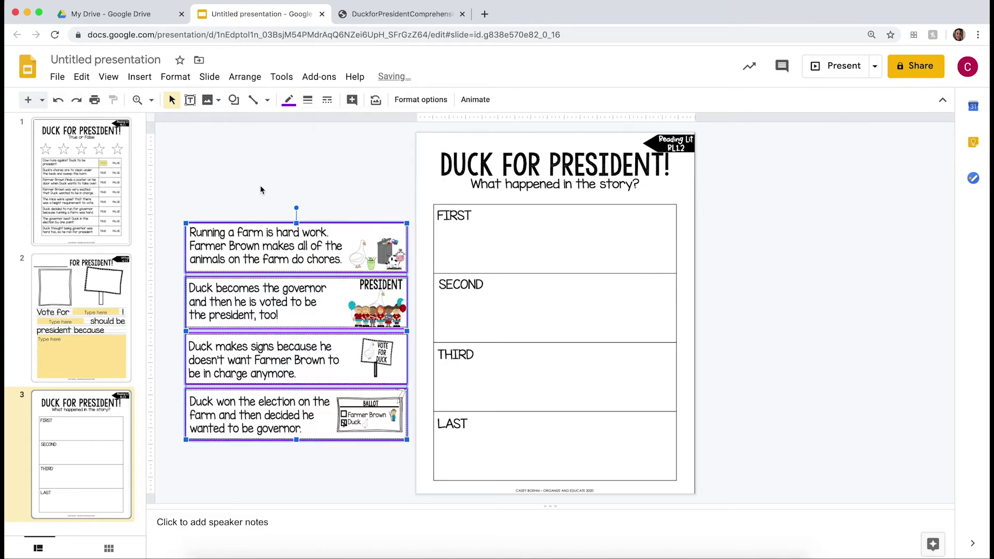
left_click(235, 170)
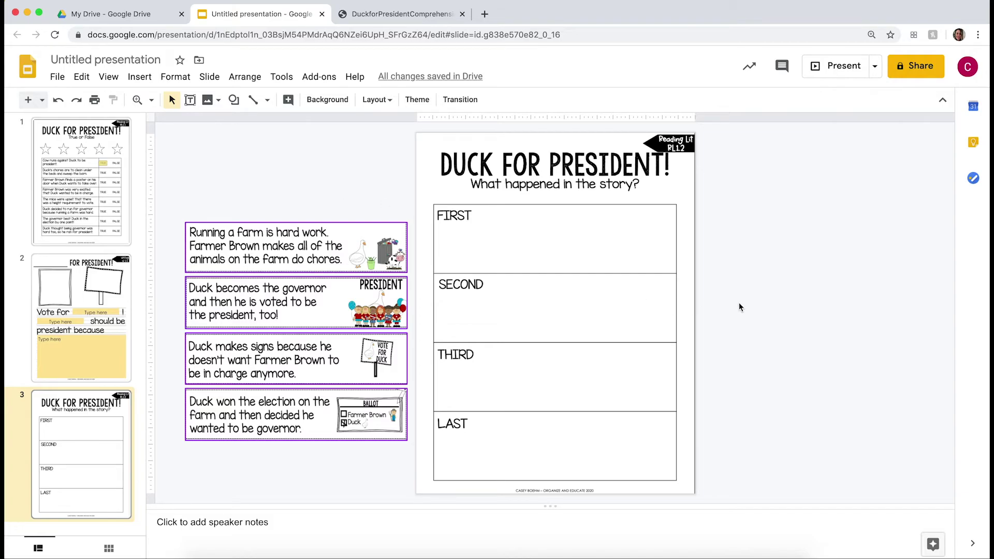
- Drag the 'Running a farm is hard work' card into the LAST box
left_click_drag(282, 245, 313, 222)
left_click(685, 433)
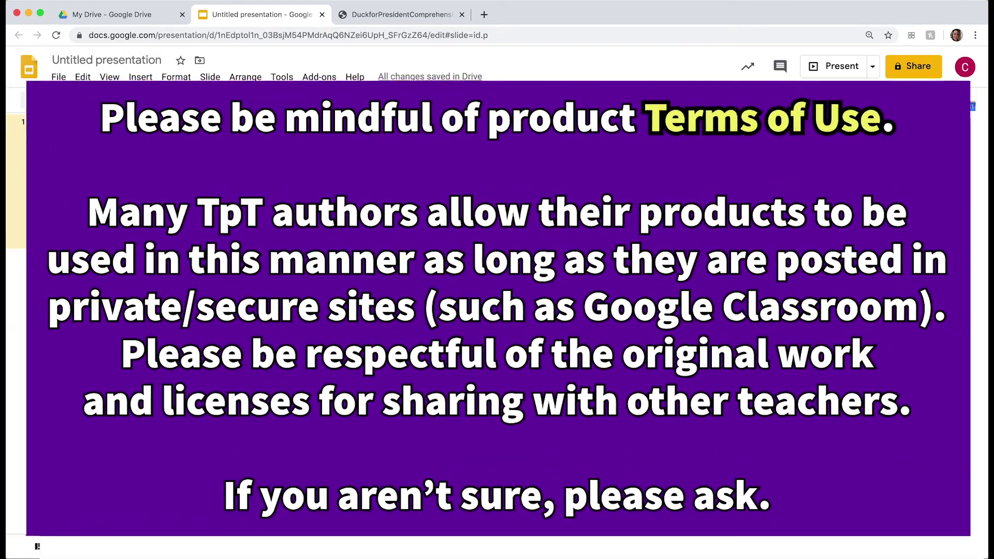